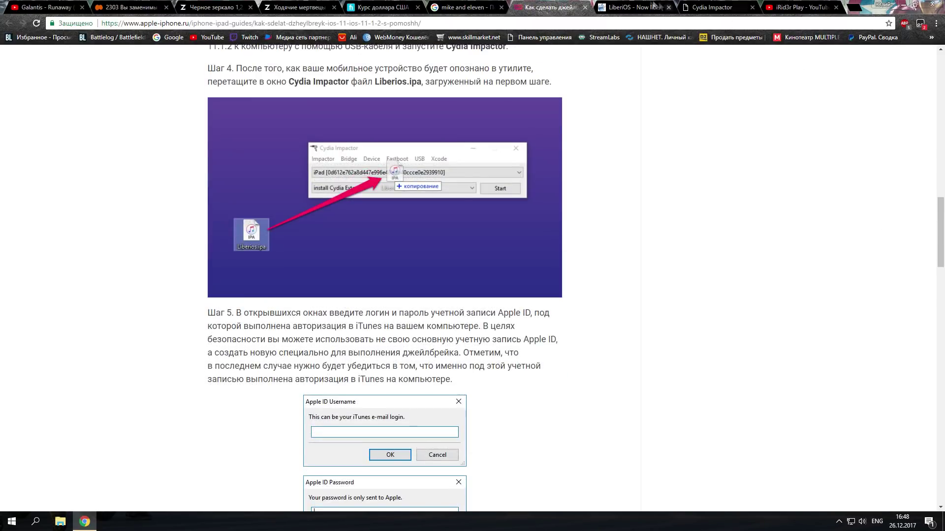
Step: Switch from the apple-iphone.ru guide to the LiberIOS page tab in Chrome
{"action": "left_click", "coordinate": [646, 4]}
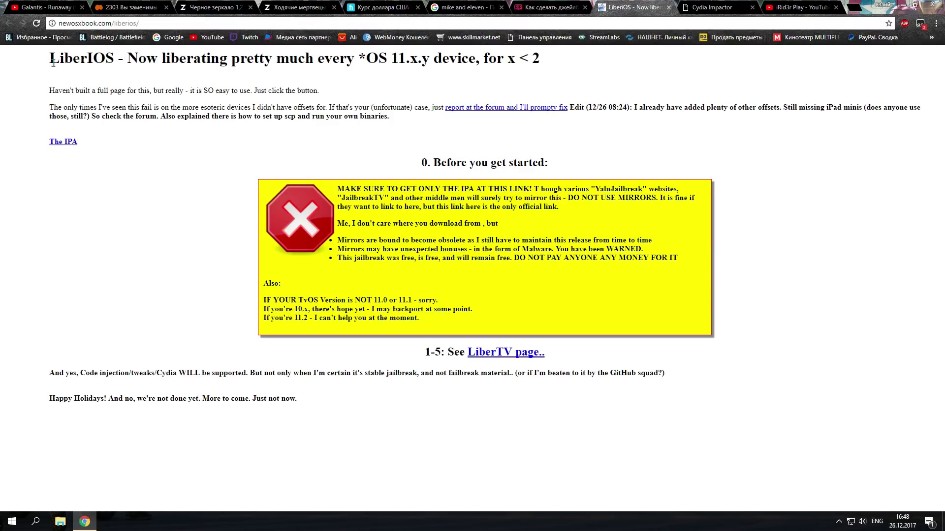
Step: Review the LiberIOS page heading and its unsupported-devices paragraph, then clear the highlight
{"action": "left_click_drag", "start_coordinate": [50, 63], "coordinate": [548, 60]}
{"action": "left_click", "coordinate": [170, 76]}
{"action": "left_click_drag", "start_coordinate": [178, 108], "coordinate": [299, 115]}
{"action": "left_click", "coordinate": [271, 144]}
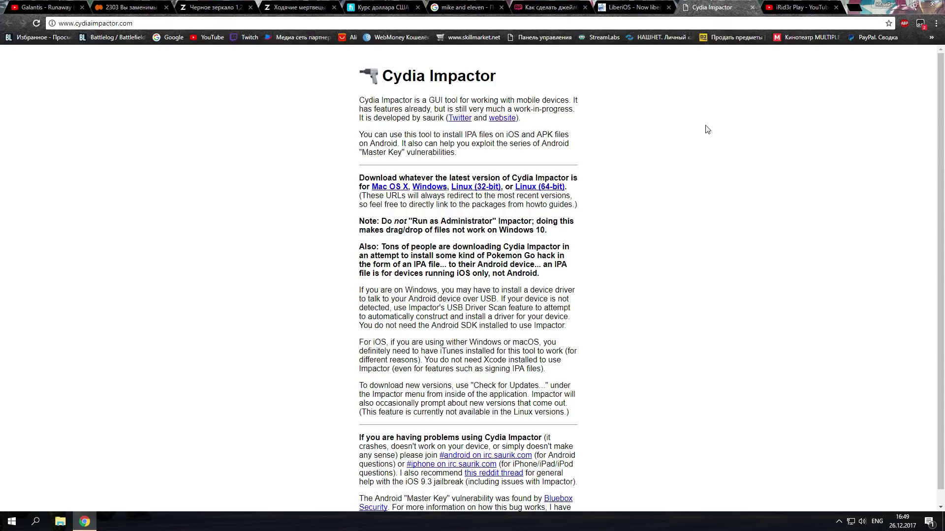
{"action": "mouse_move", "coordinate": [84, 521]}
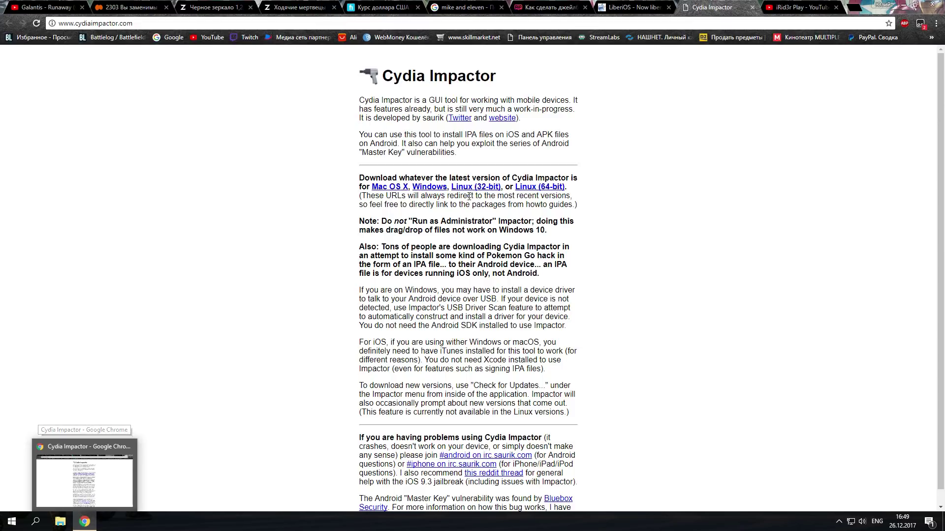
Step: Minimize Chrome, open the 11.0.3 desktop folder and launch Impactor.exe
{"action": "left_click", "coordinate": [87, 528]}
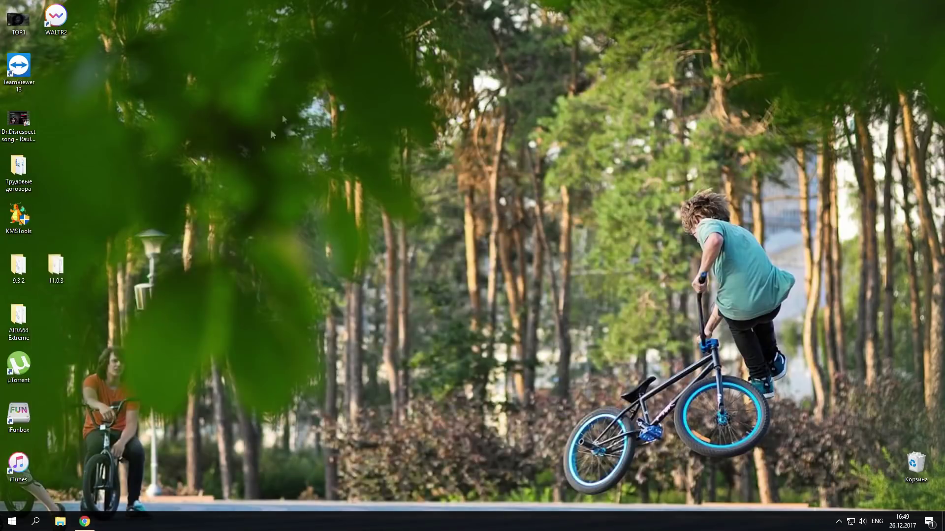
{"action": "double_click", "coordinate": [56, 273]}
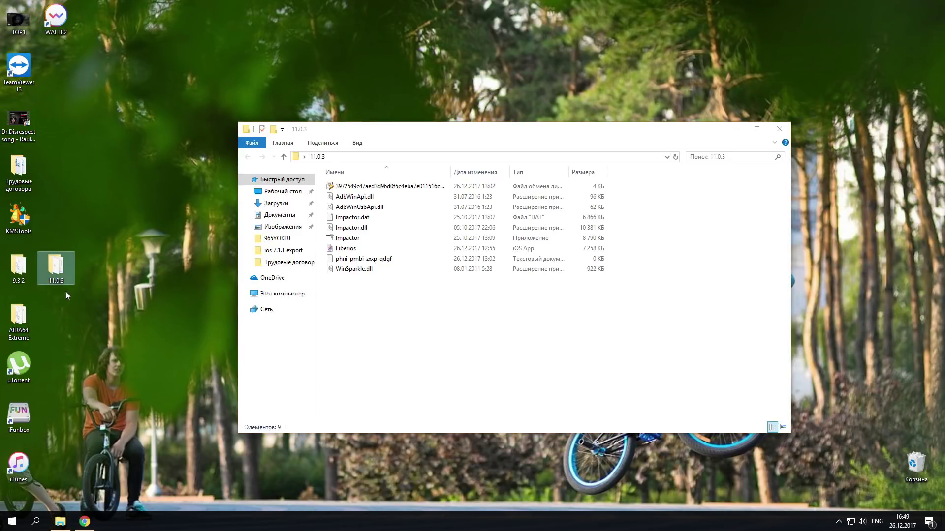
{"action": "double_click", "coordinate": [357, 239]}
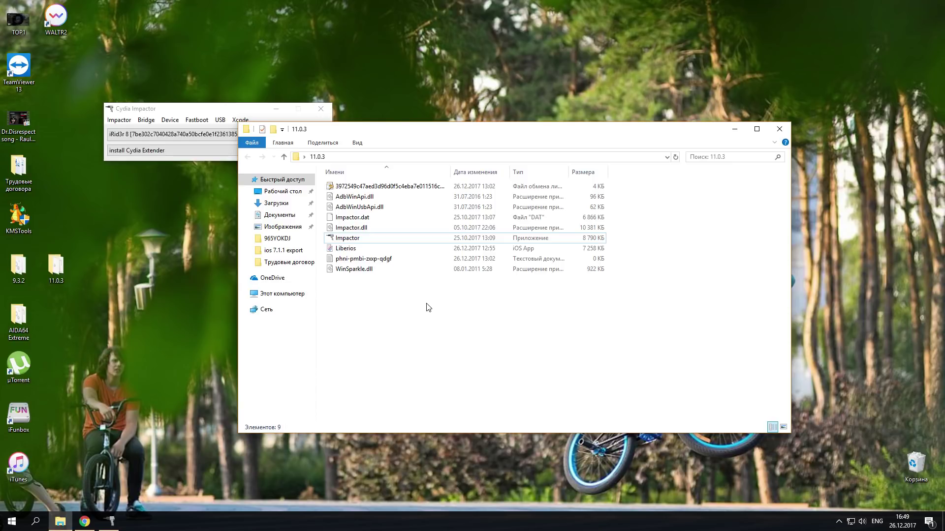
Step: Drag the Liberios IPA from Explorer onto the connected device in Cydia Impactor
{"action": "left_click", "coordinate": [253, 113]}
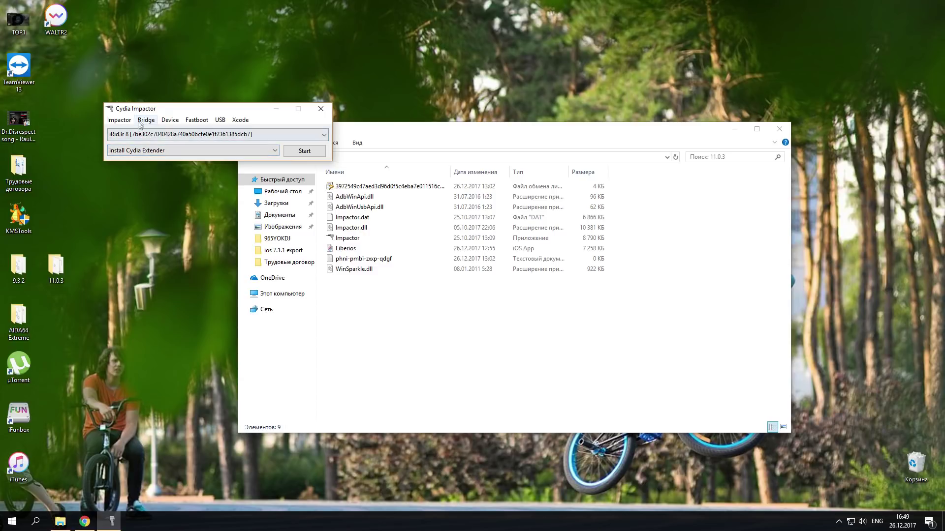
{"action": "left_click_drag", "start_coordinate": [388, 248], "coordinate": [204, 135]}
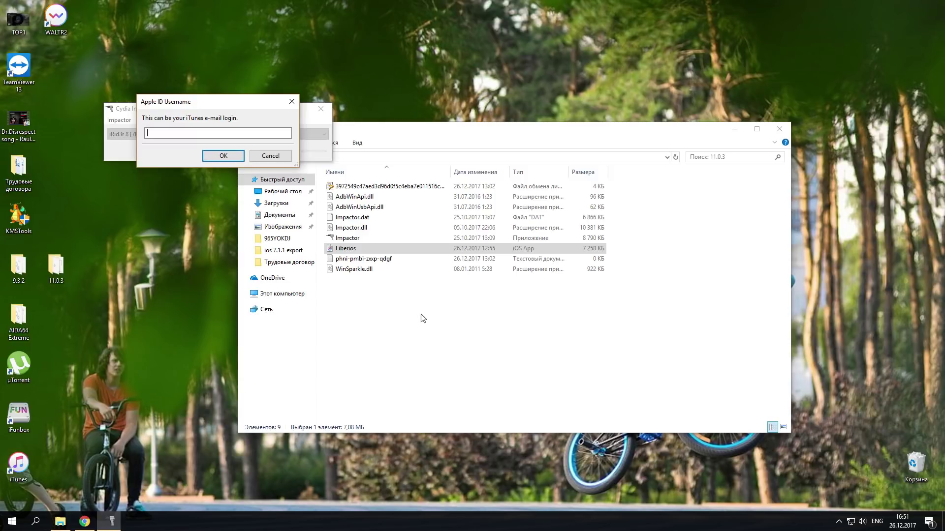
{"action": "left_click", "coordinate": [85, 522]}
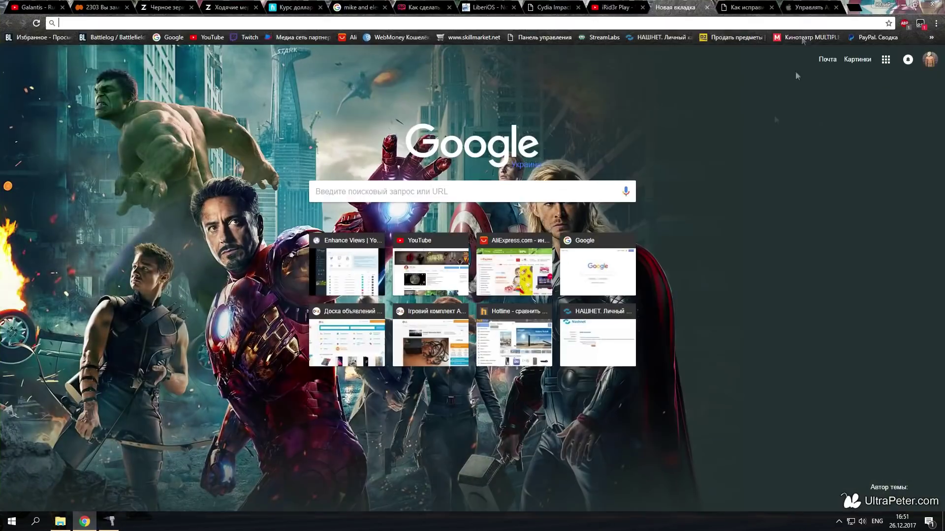
Step: Check the Apple ID page and read the it-here.ru app-specific password guide, then minimize Chrome
{"action": "left_click", "coordinate": [747, 6]}
{"action": "left_click", "coordinate": [809, 7]}
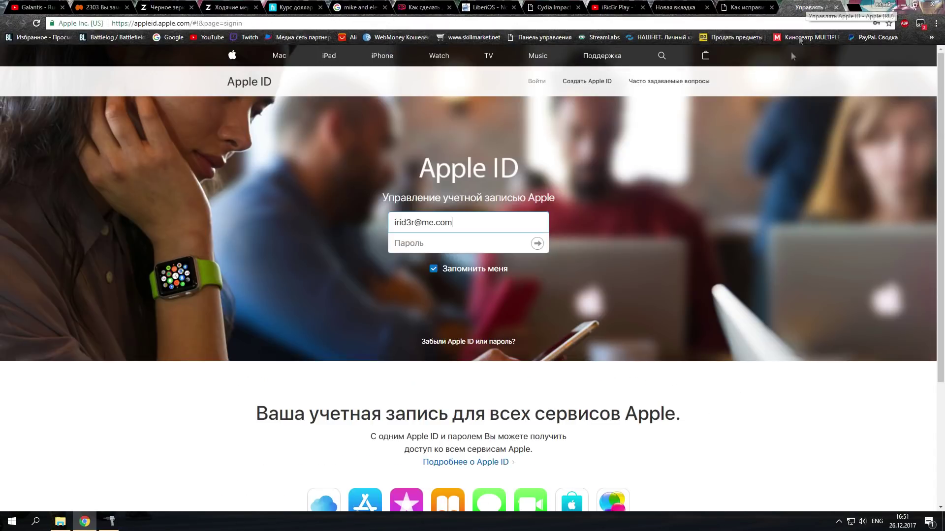
{"action": "left_click", "coordinate": [230, 25]}
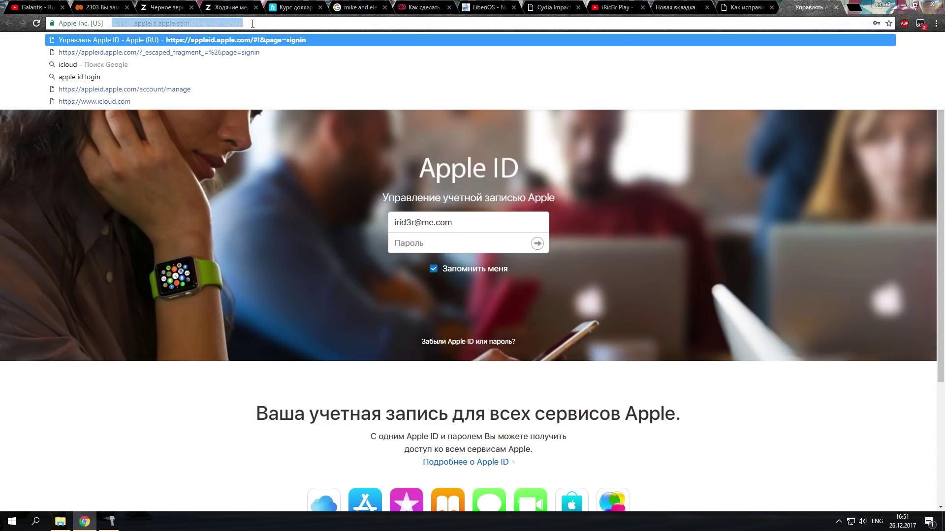
{"action": "left_click", "coordinate": [728, 5]}
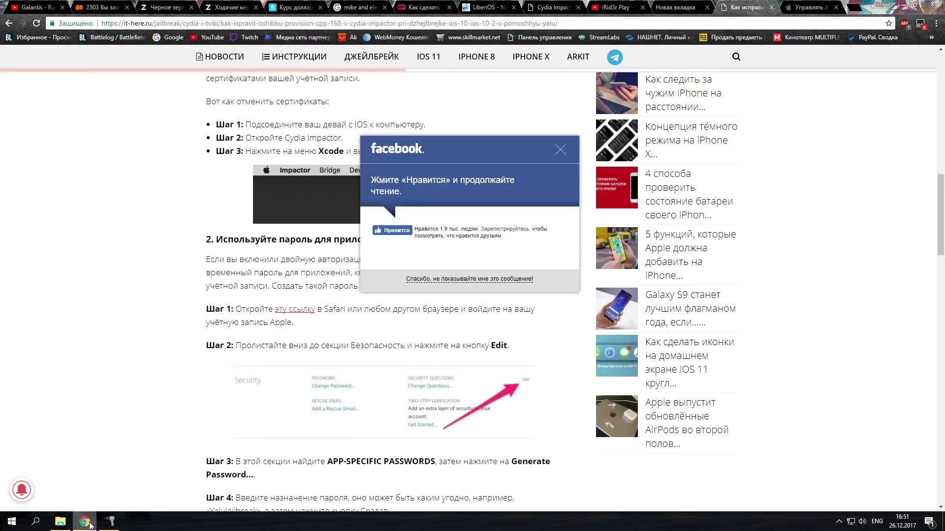
{"action": "scroll", "coordinate": [940, 225], "scroll_direction": "down", "scroll_amount": 1}
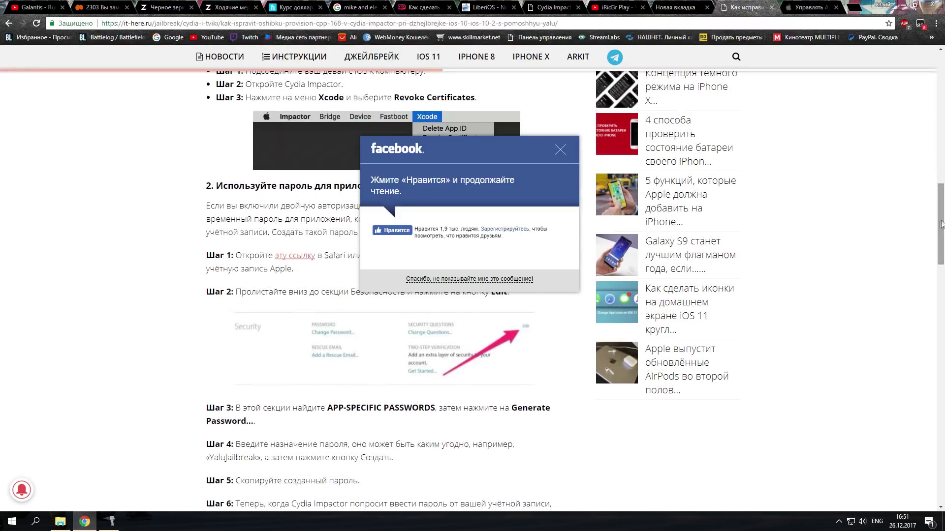
{"action": "left_click", "coordinate": [561, 150]}
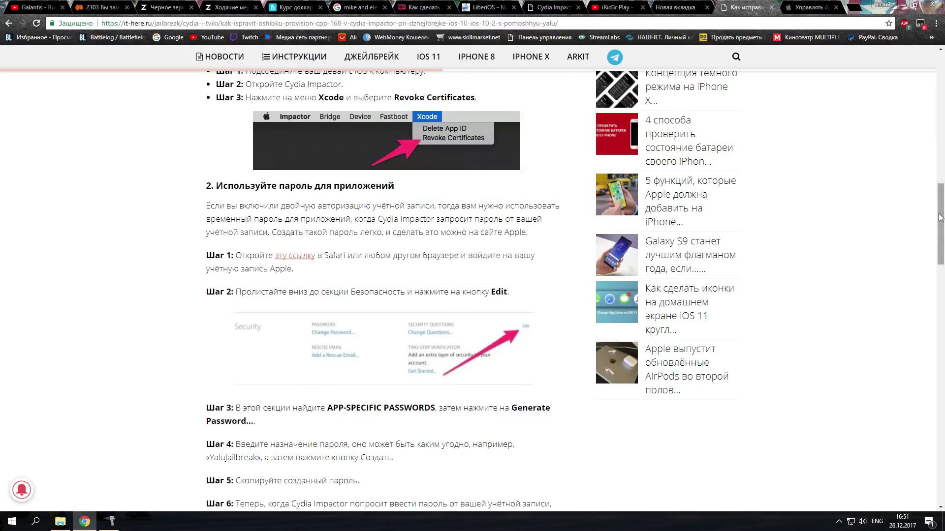
{"action": "left_click_drag", "start_coordinate": [940, 217], "coordinate": [939, 230]}
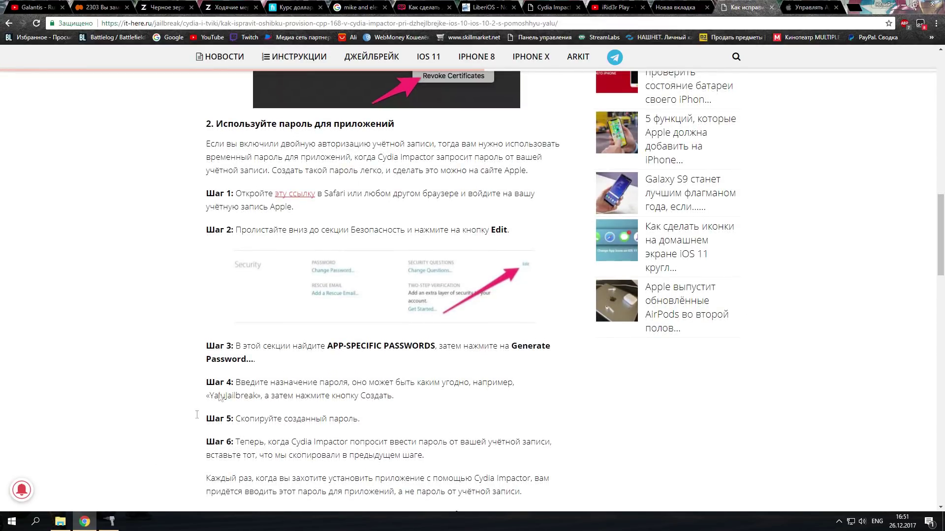
{"action": "left_click", "coordinate": [92, 527]}
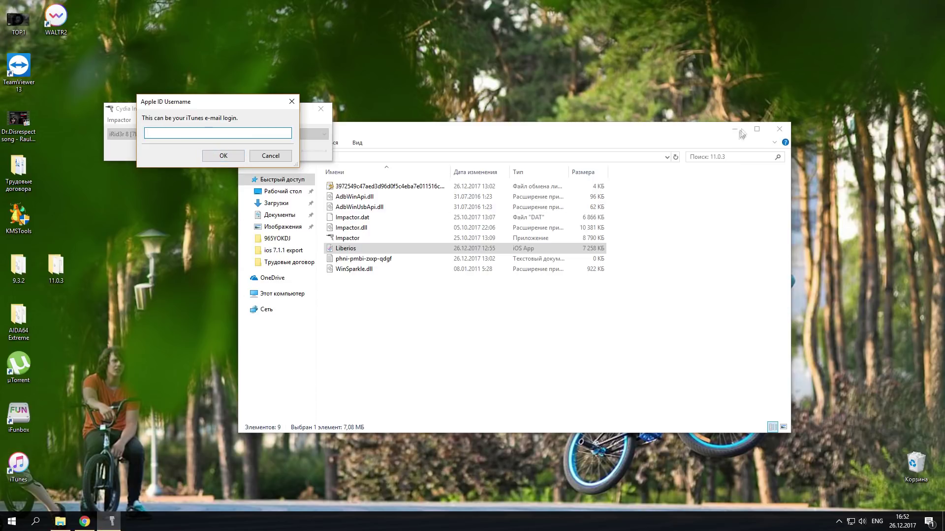
Step: Close the 11.0.3 folder window and cancel the pending Apple ID username prompt
{"action": "left_click", "coordinate": [784, 129]}
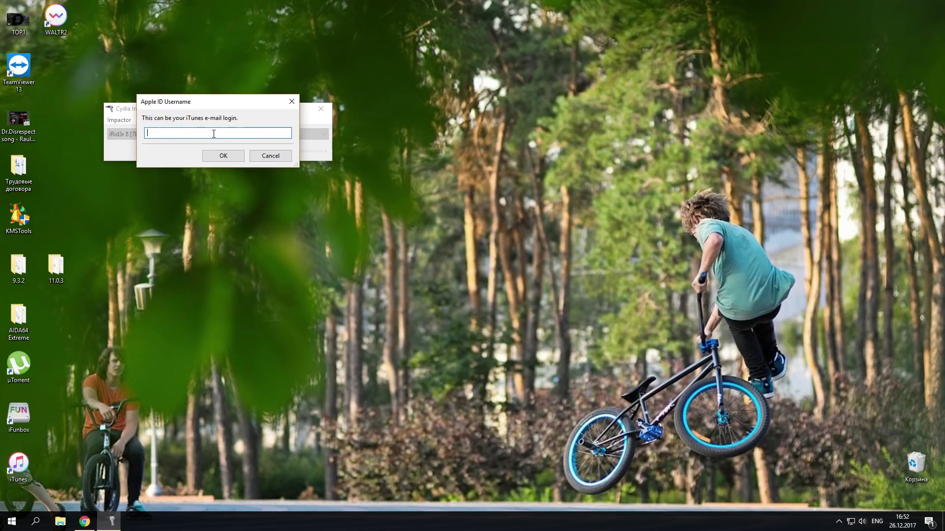
{"action": "left_click", "coordinate": [86, 523]}
{"action": "left_click", "coordinate": [86, 522]}
{"action": "left_click", "coordinate": [273, 152]}
Step: Run Xcode > Revoke Certificates, then dismiss its Apple ID username prompt
{"action": "left_click", "coordinate": [240, 120]}
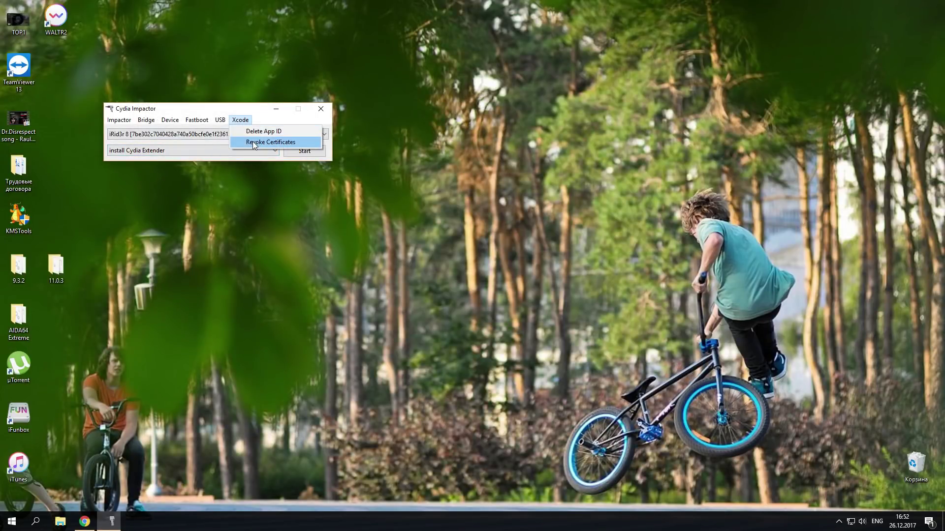
{"action": "left_click", "coordinate": [252, 142]}
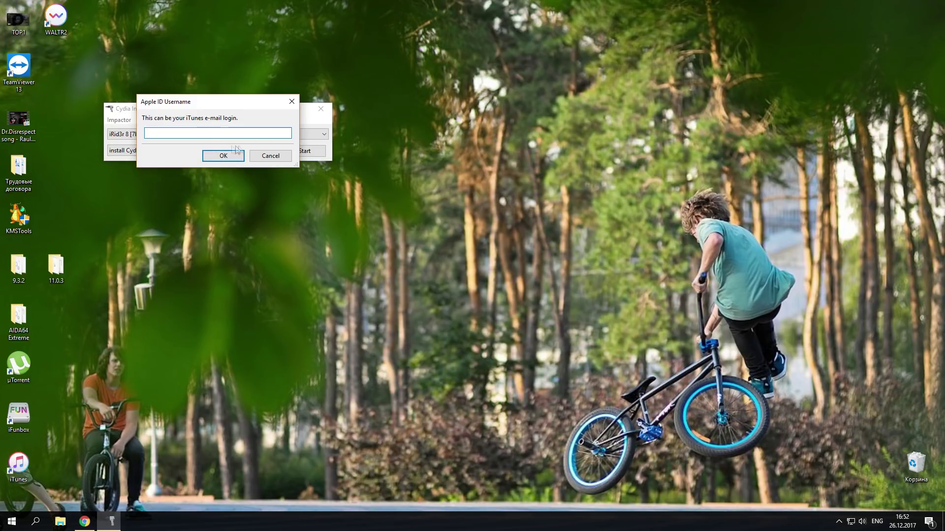
{"action": "left_click", "coordinate": [270, 156]}
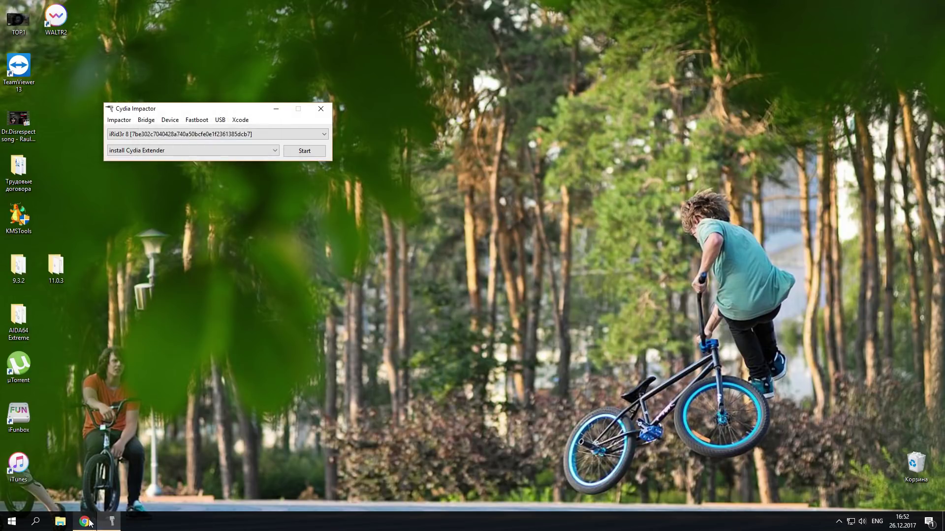
Step: Move the Cydia Impactor window lower and slightly left on the desktop
{"action": "left_click", "coordinate": [281, 403]}
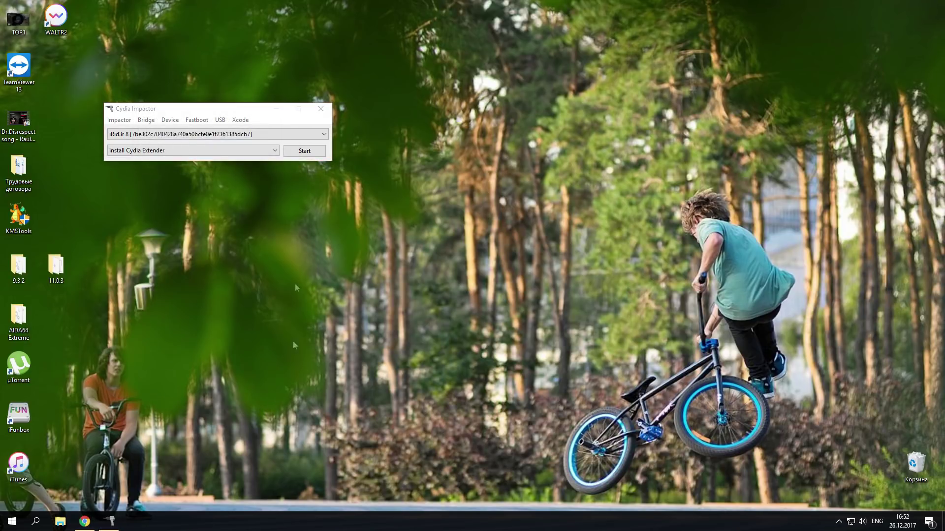
{"action": "left_click", "coordinate": [236, 111]}
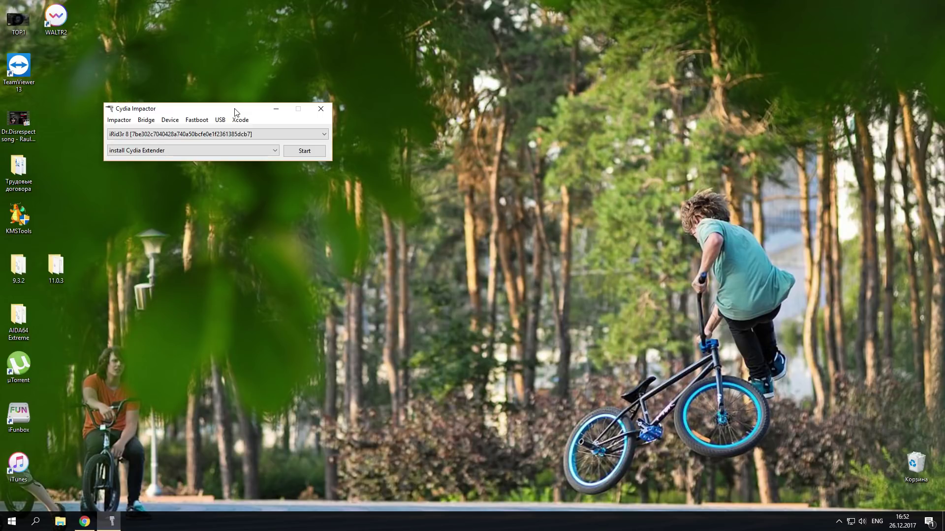
{"action": "left_click_drag", "start_coordinate": [234, 111], "coordinate": [218, 192]}
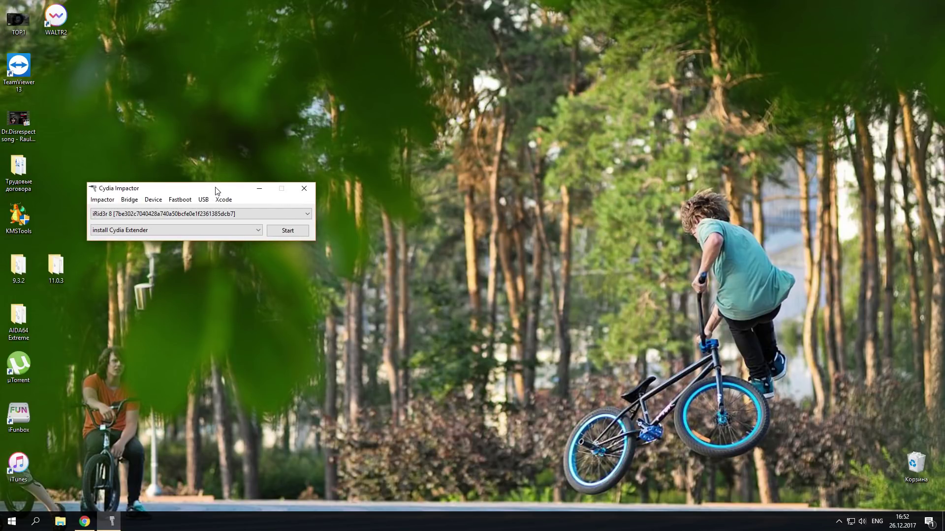